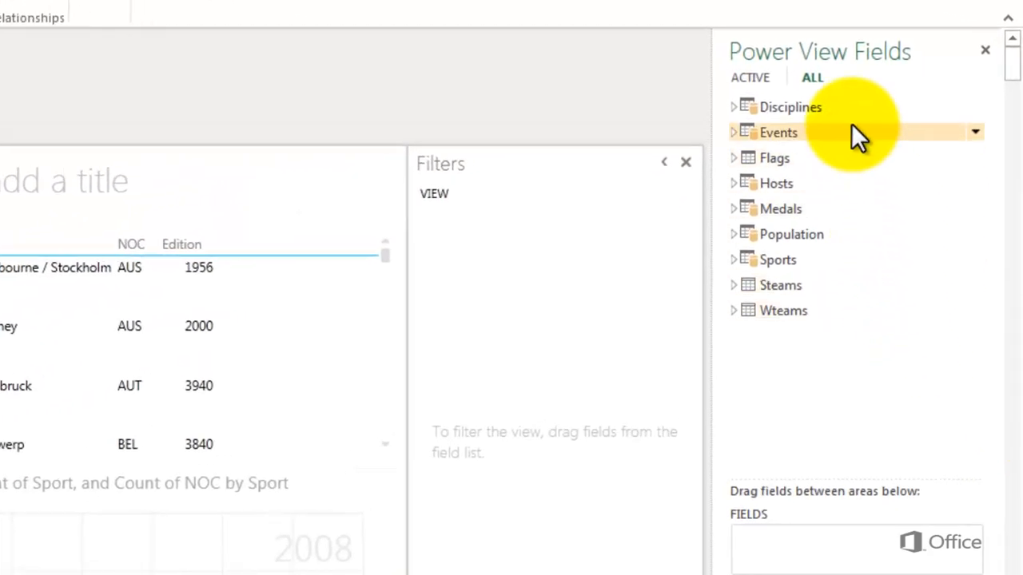
Expand the Events and Sports tables in the Power View field list to examine their fields
left_click(732, 132)
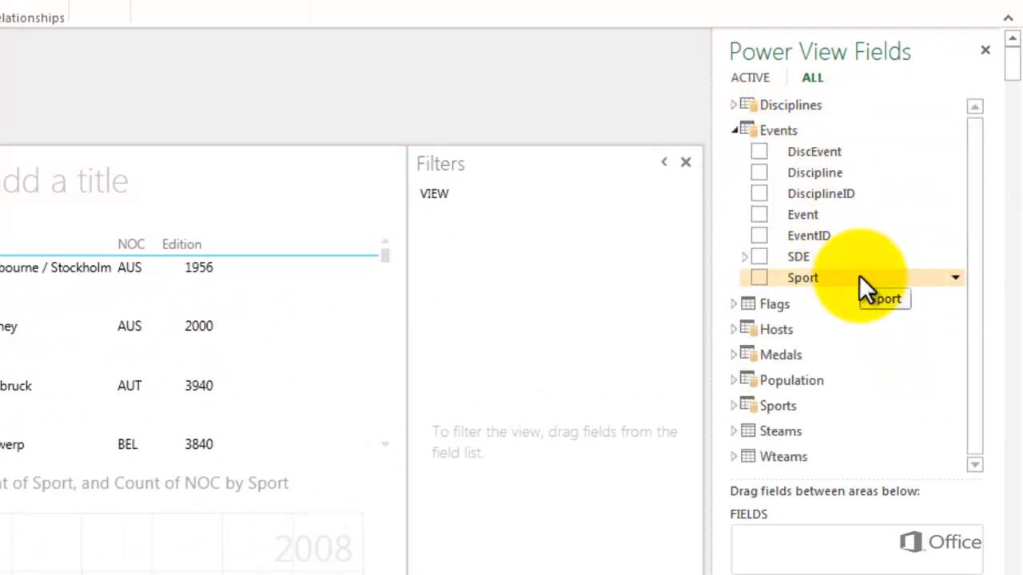
left_click(733, 405)
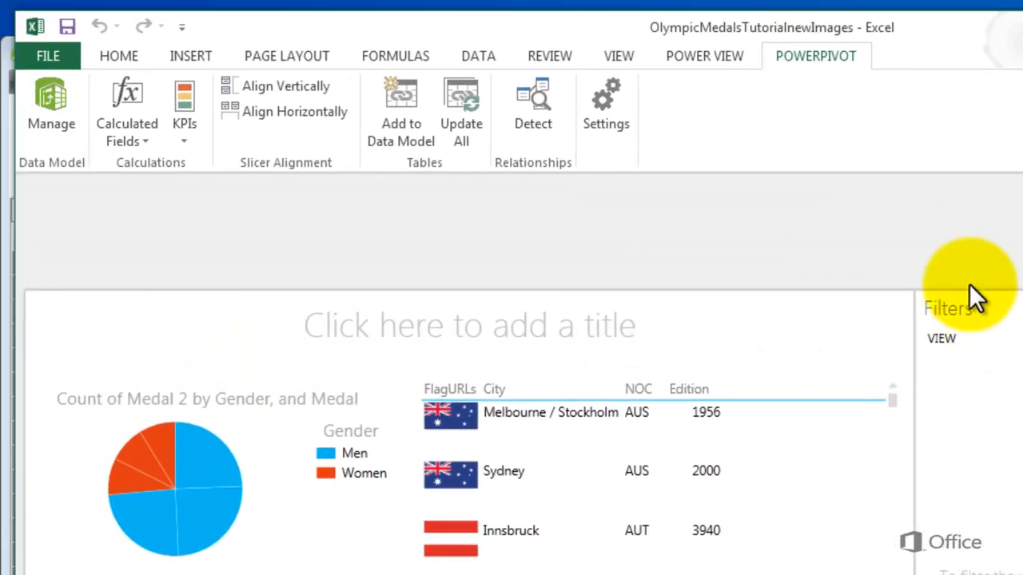
Open the PowerPivot data model and hide the Sports table from client tools
left_click(44, 113)
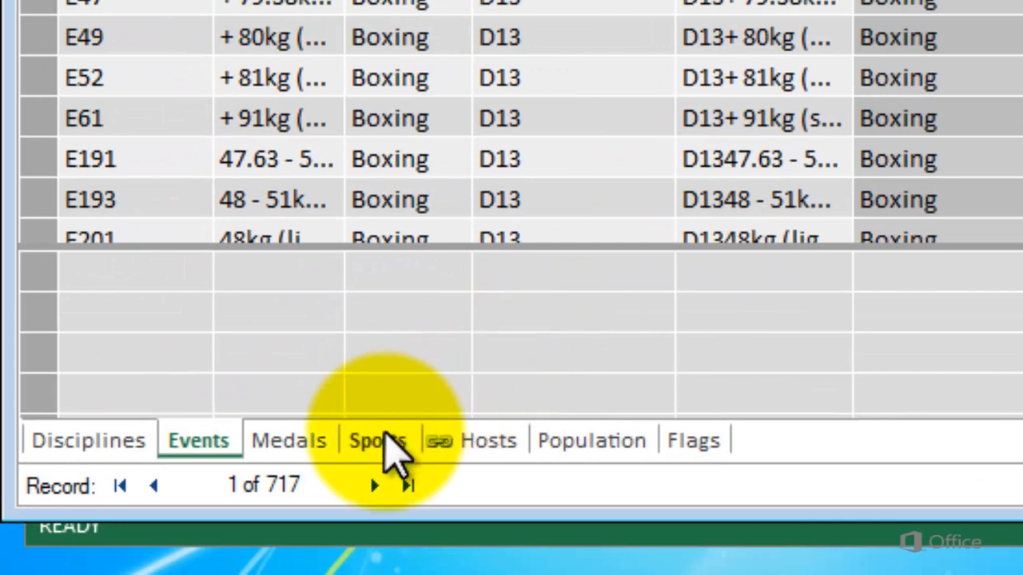
right_click(388, 445)
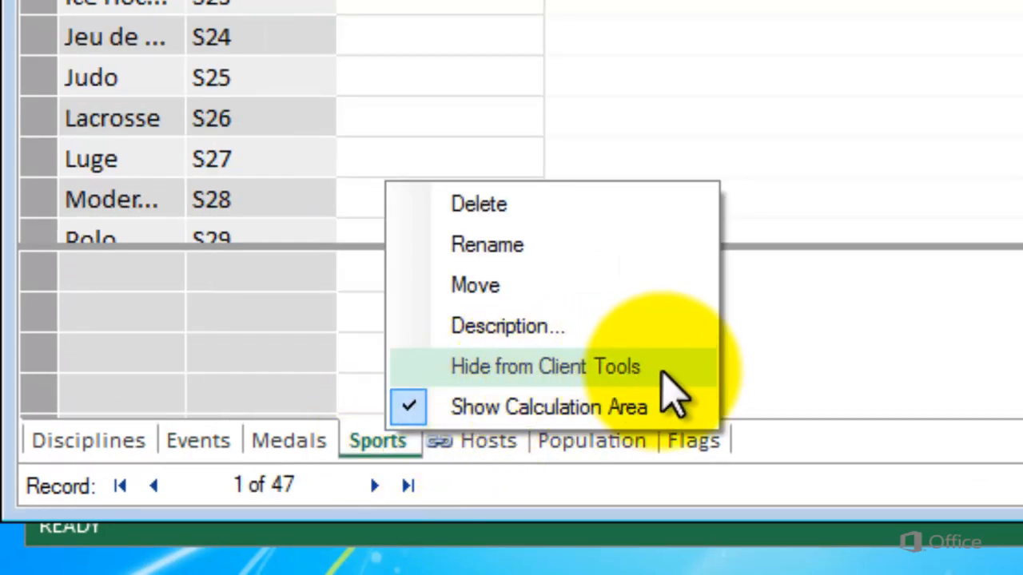
left_click(662, 373)
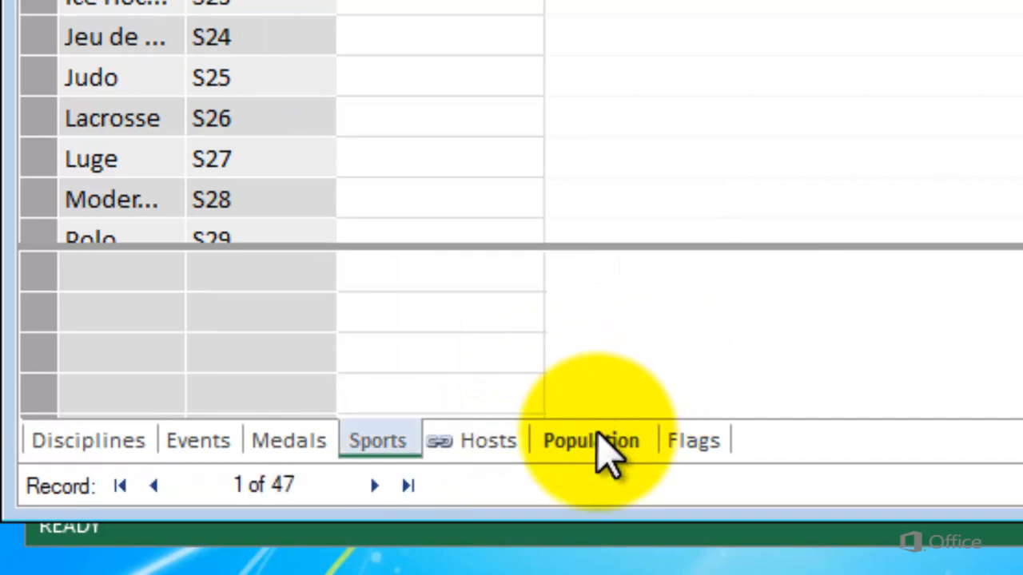
Turn off the display of hidden objects in the data view and turn it back on in the diagram view
left_click(597, 449)
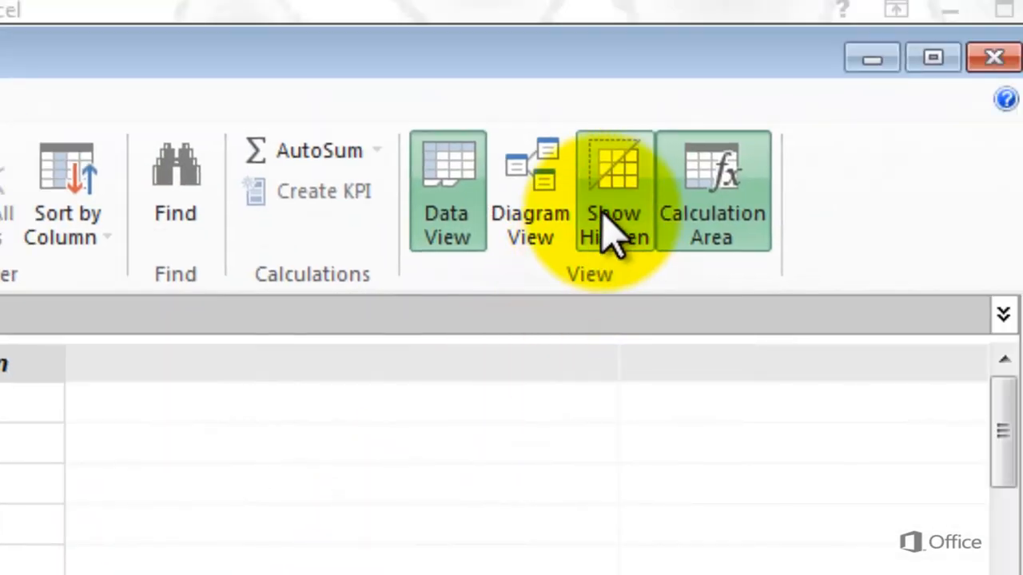
left_click(610, 217)
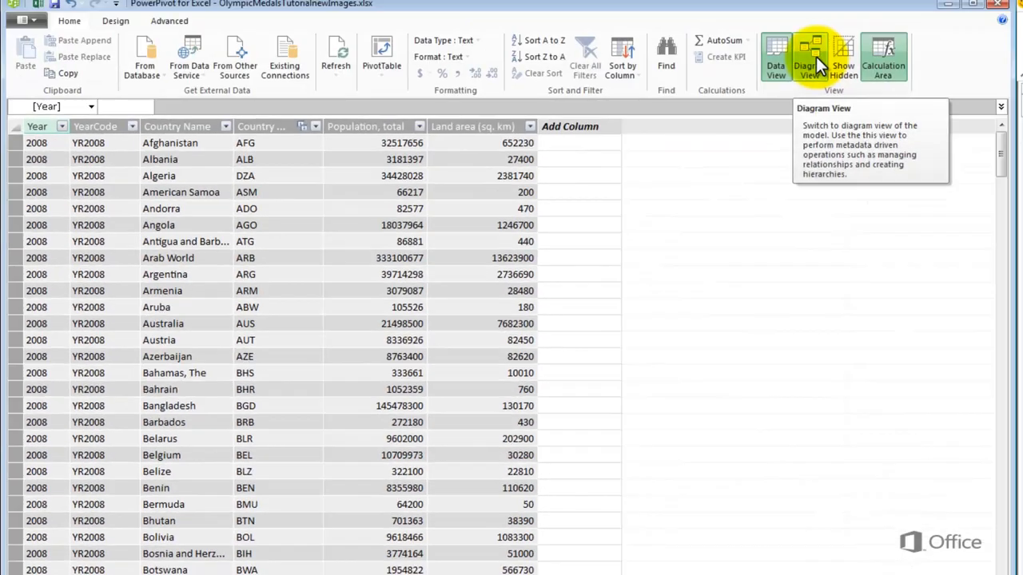
left_click(816, 57)
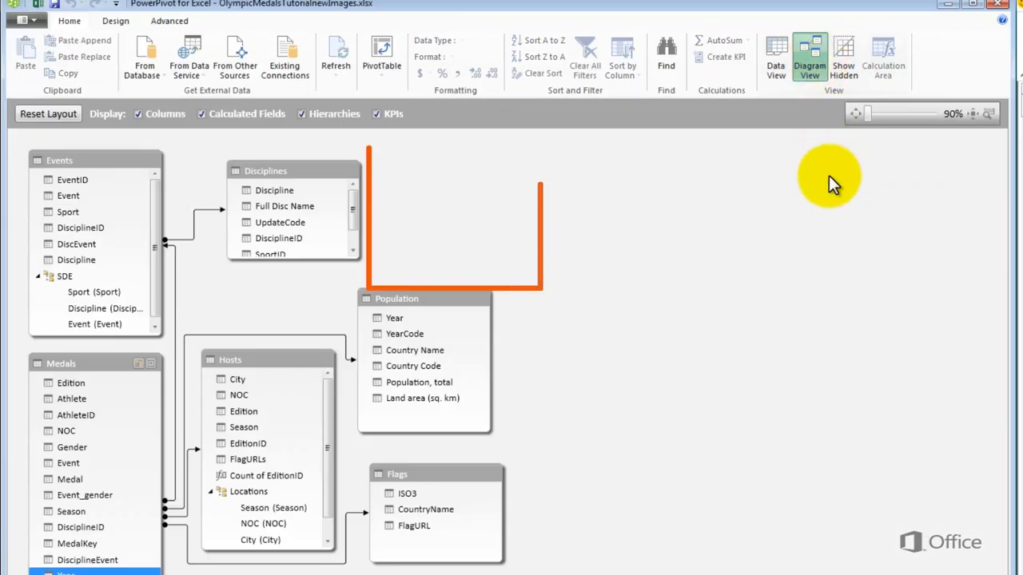
left_click(848, 62)
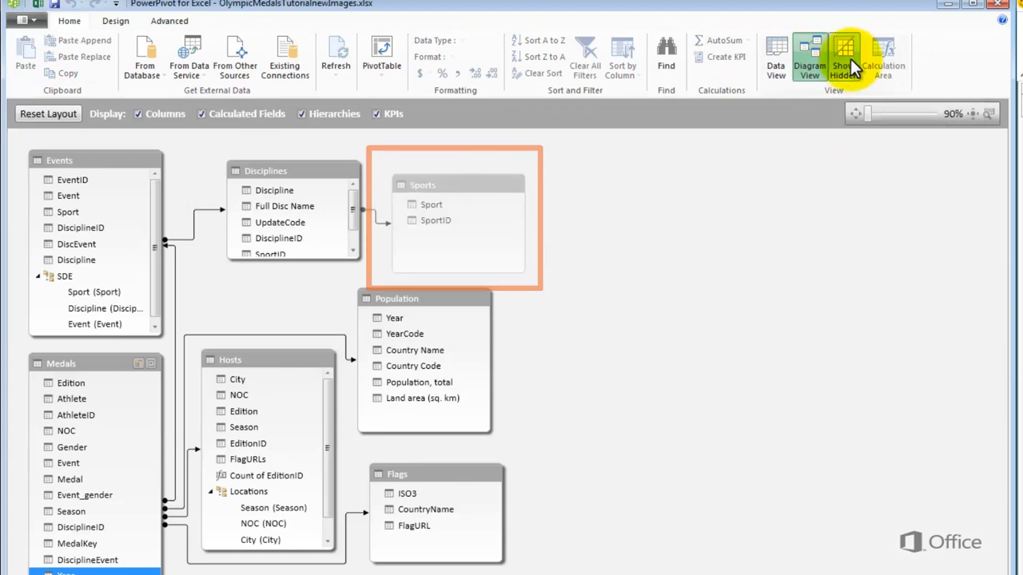
Return to the data view and sort the Sports table by the Sport column from Z to A
left_click(777, 52)
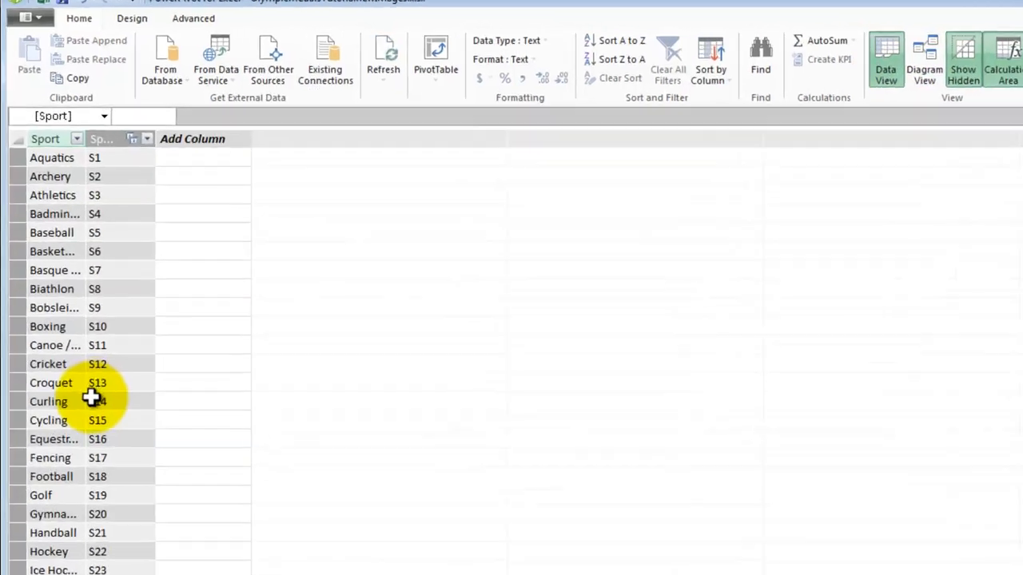
left_click(119, 196)
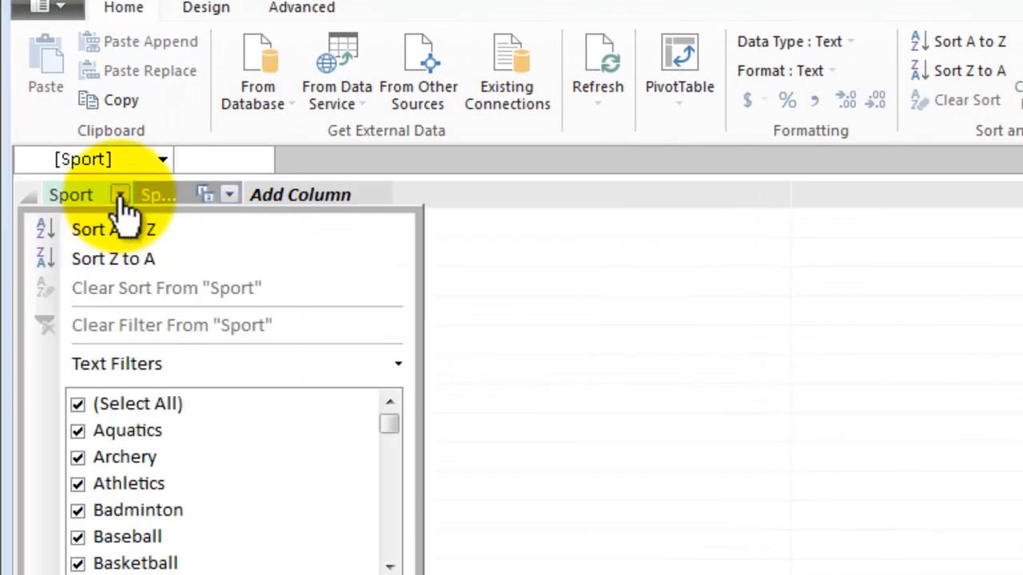
left_click(122, 264)
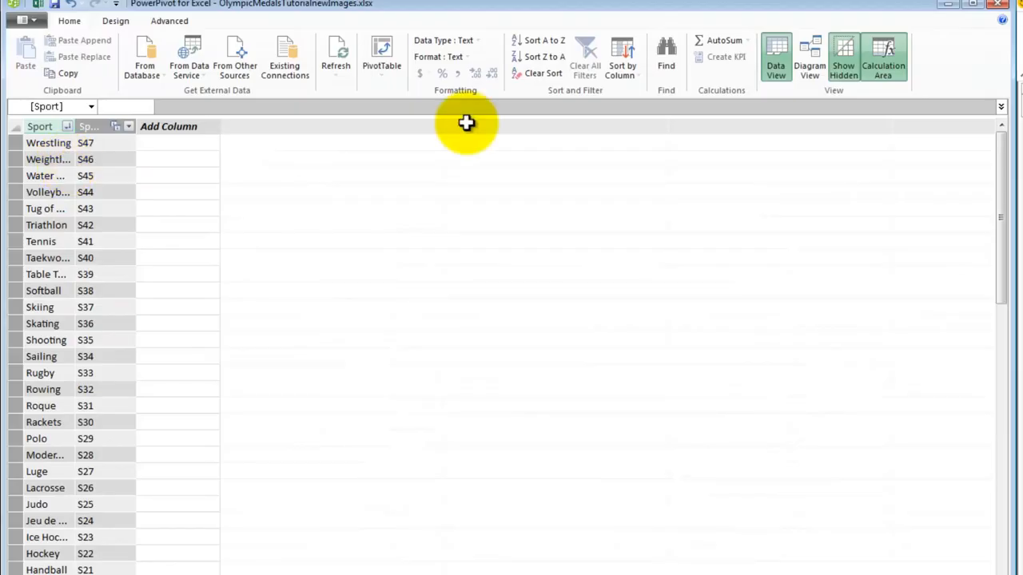
Switch back to the Power View report in Excel and apply the data model changes
left_click(1020, 106)
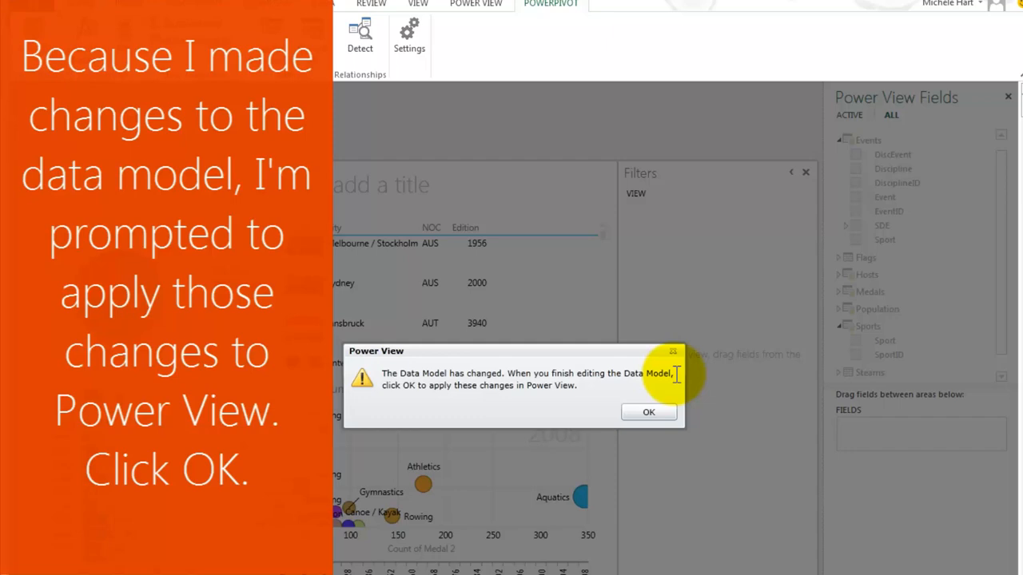
left_click(648, 411)
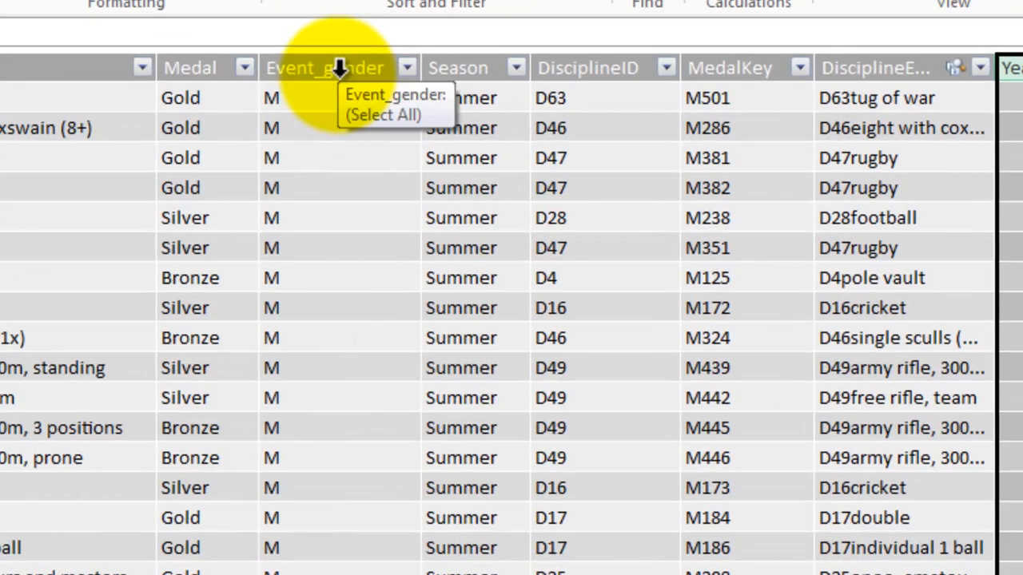
Hide the Event_gender column of the Medals table from client tools in PowerPivot
right_click(393, 87)
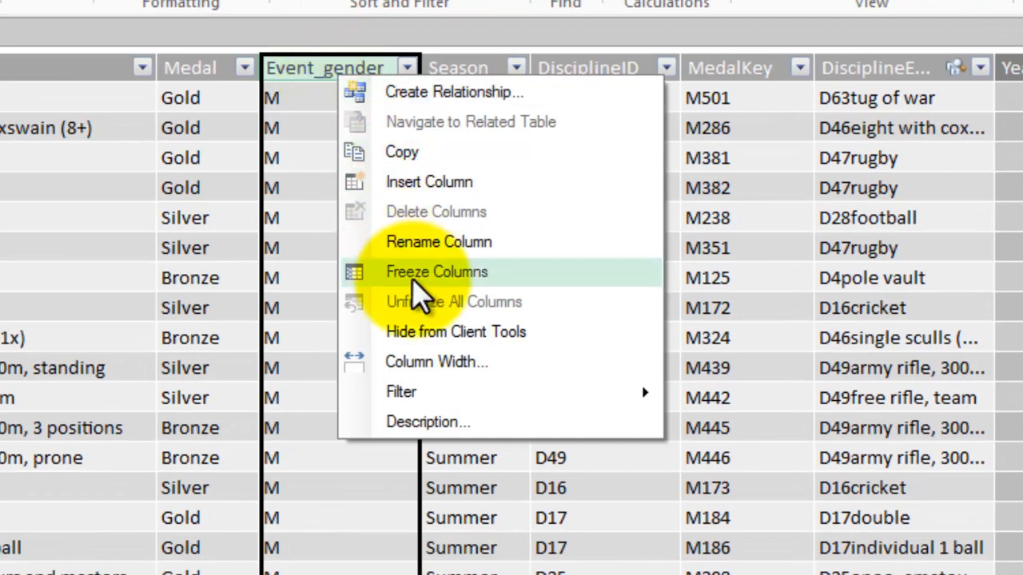
left_click(432, 336)
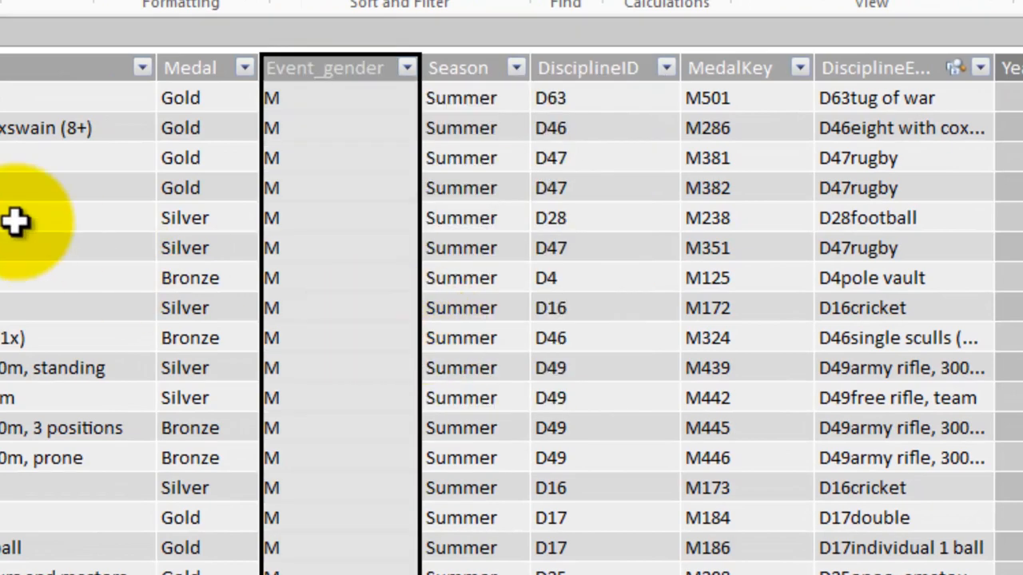
Hide the Edition and AthleteID fields of the Medals table from client tools in the diagram view
left_click(826, 13)
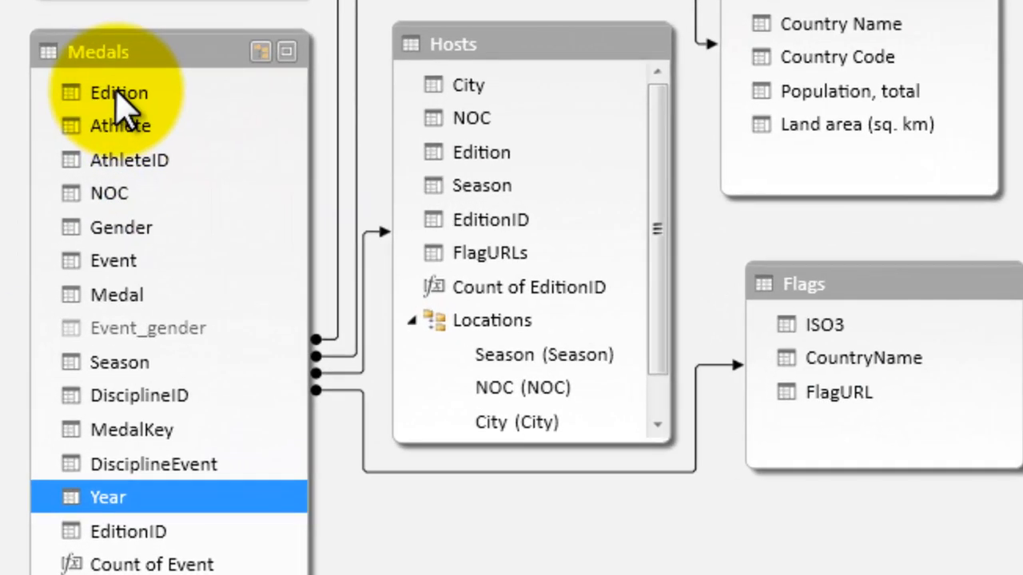
left_click(116, 93)
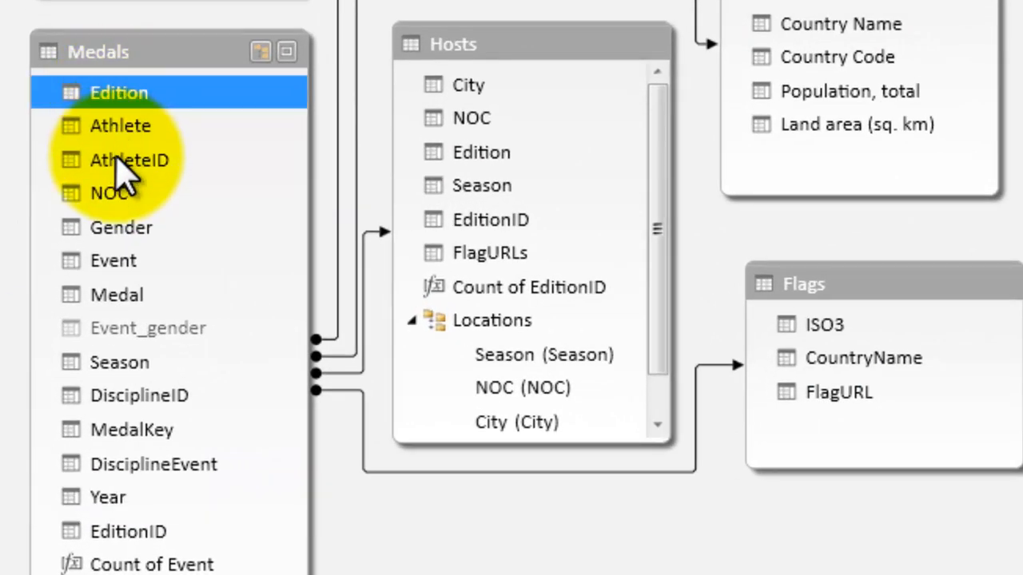
left_click(117, 162, "ctrl")
right_click(118, 161)
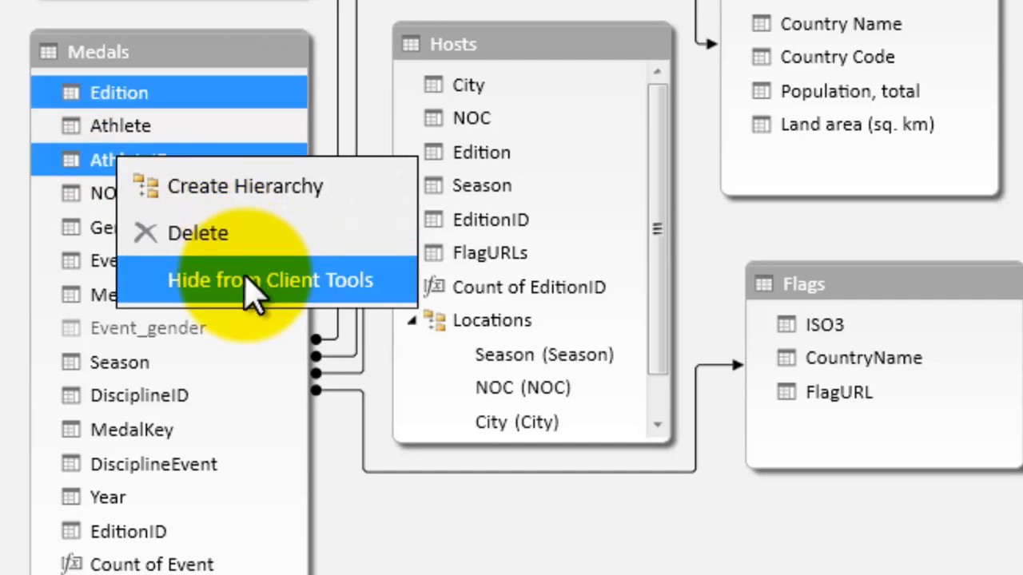
left_click(254, 281)
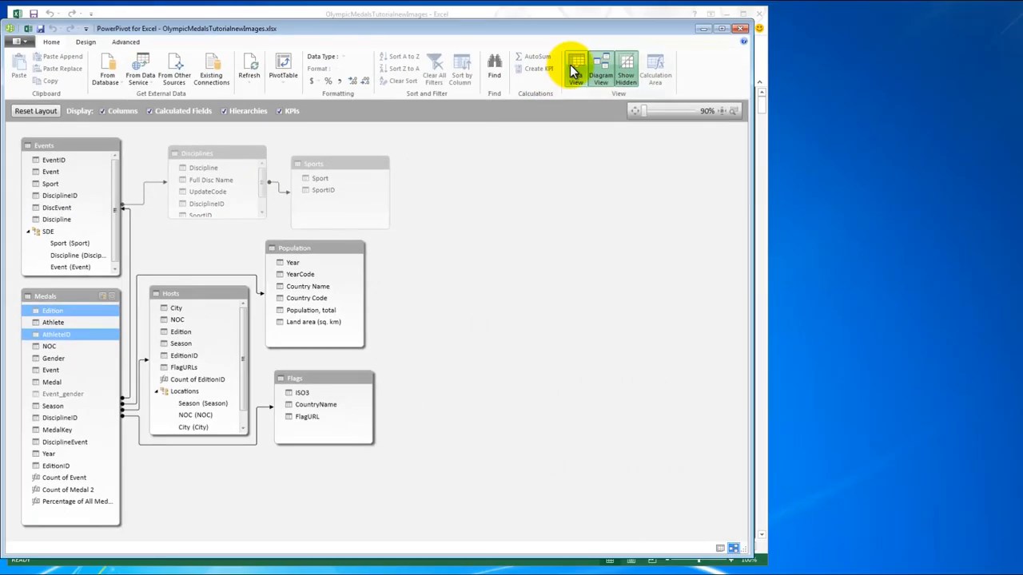
Return to the data view and examine the formulas of the Year and EditionID columns in the Medals table
left_click(570, 65)
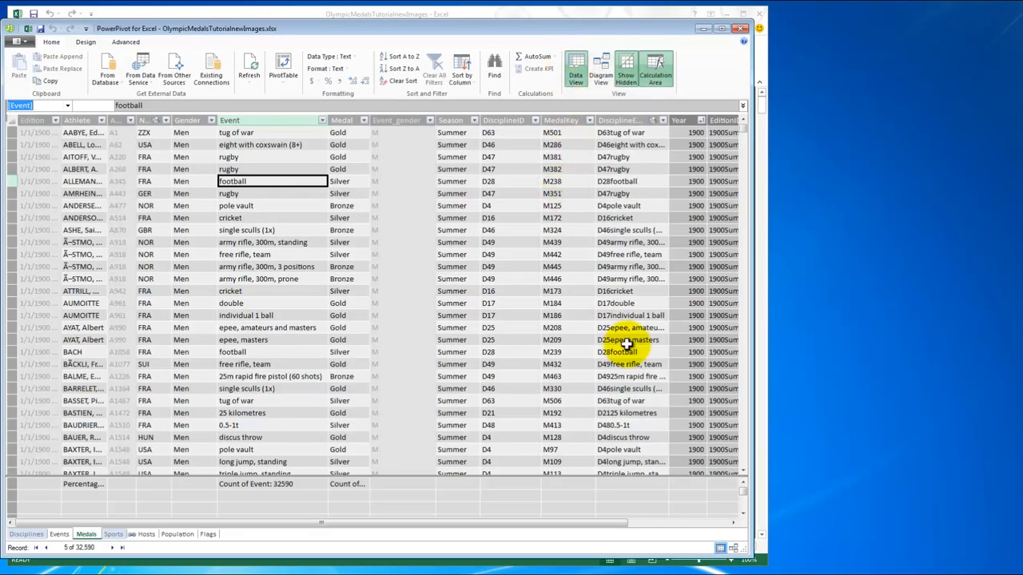
left_click_drag(597, 522, 700, 520)
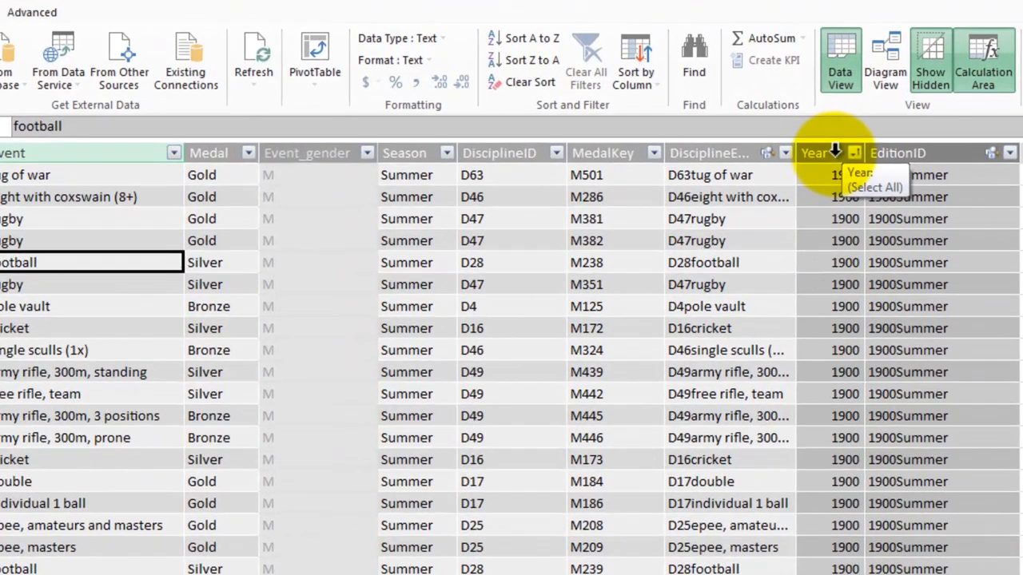
left_click(619, 126)
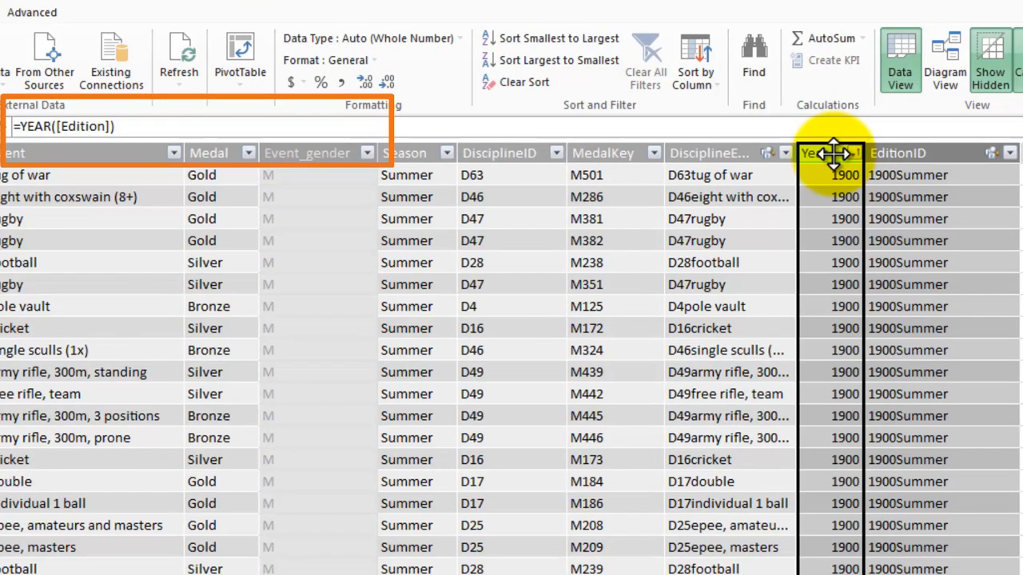
left_click(905, 153)
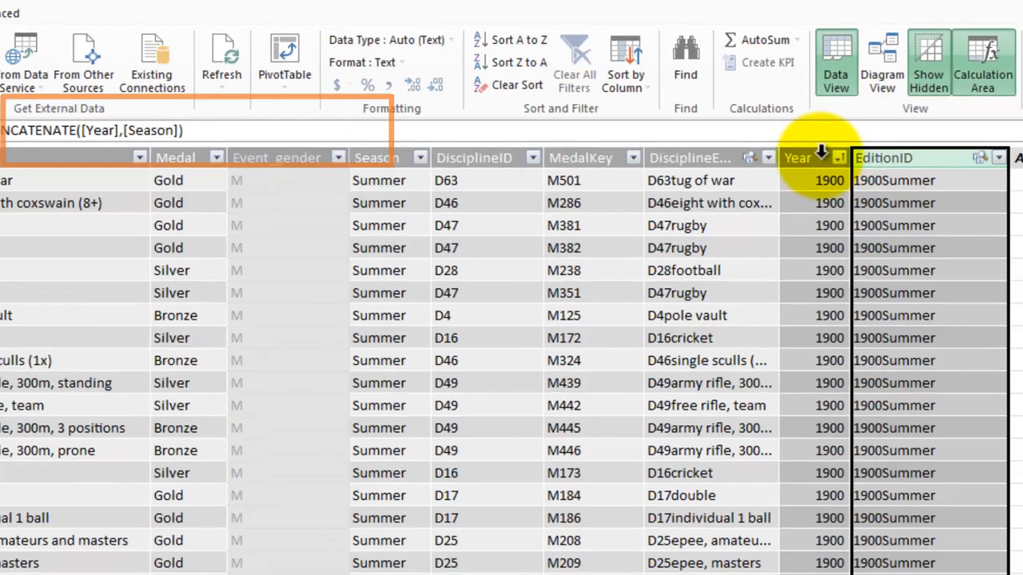
Try to delete the Year column from the Medals table and undo the deletion
left_click(834, 153)
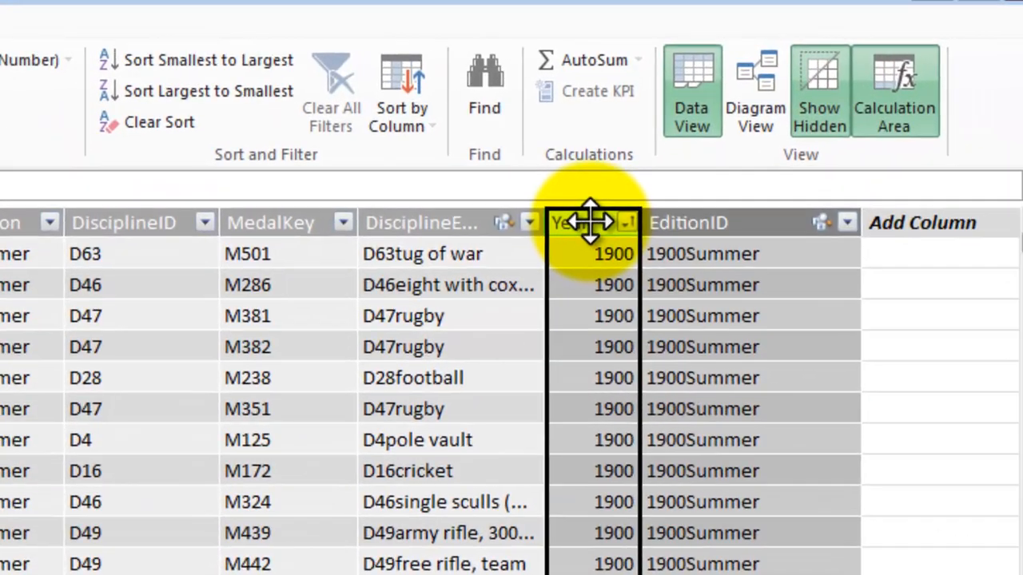
right_click(589, 222)
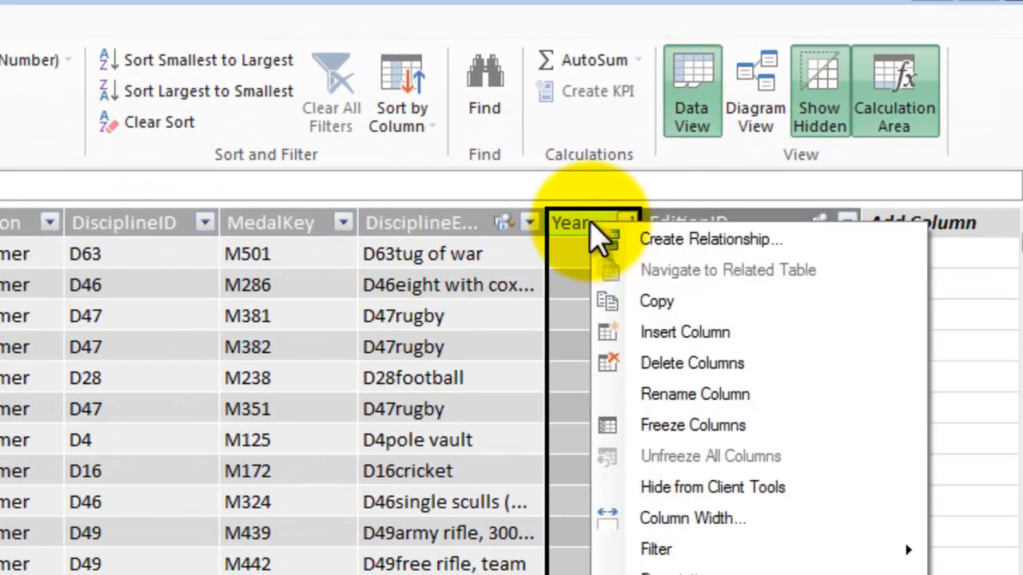
left_click(651, 364)
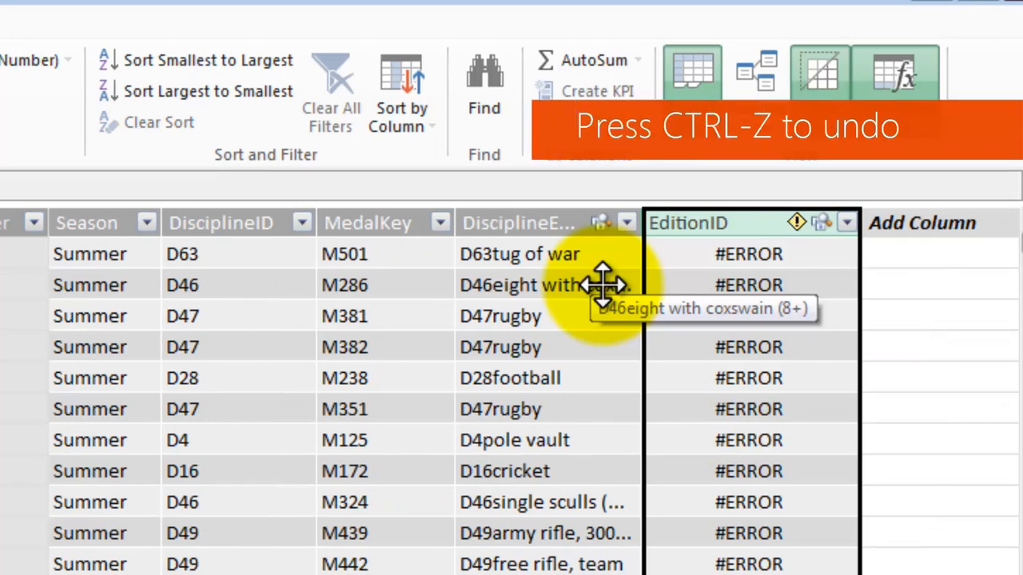
key("ctrl+z")
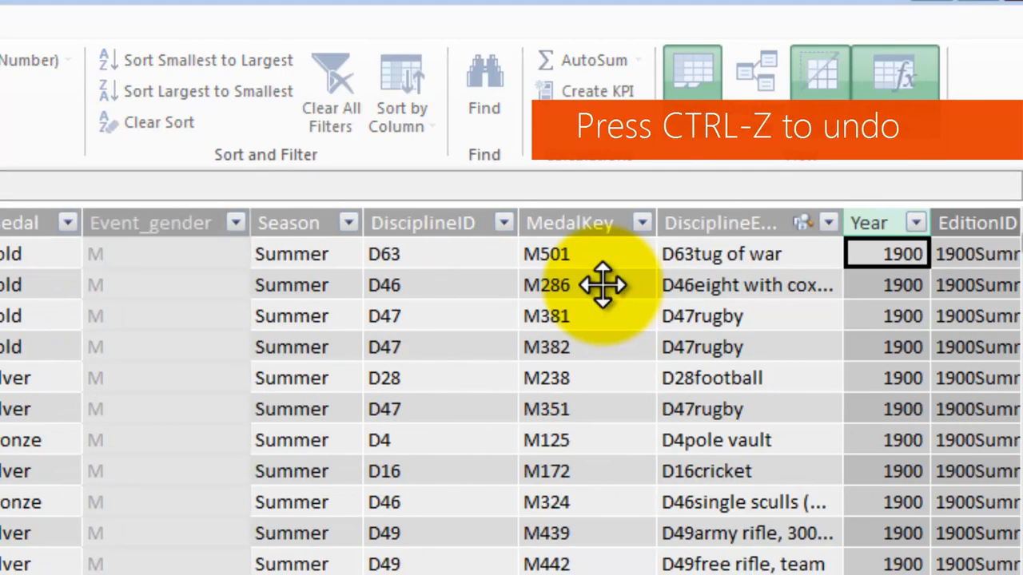
Hide the Medals table's Year column from client tools and turn off the display of hidden objects
scroll(511, 391, "right", 4)
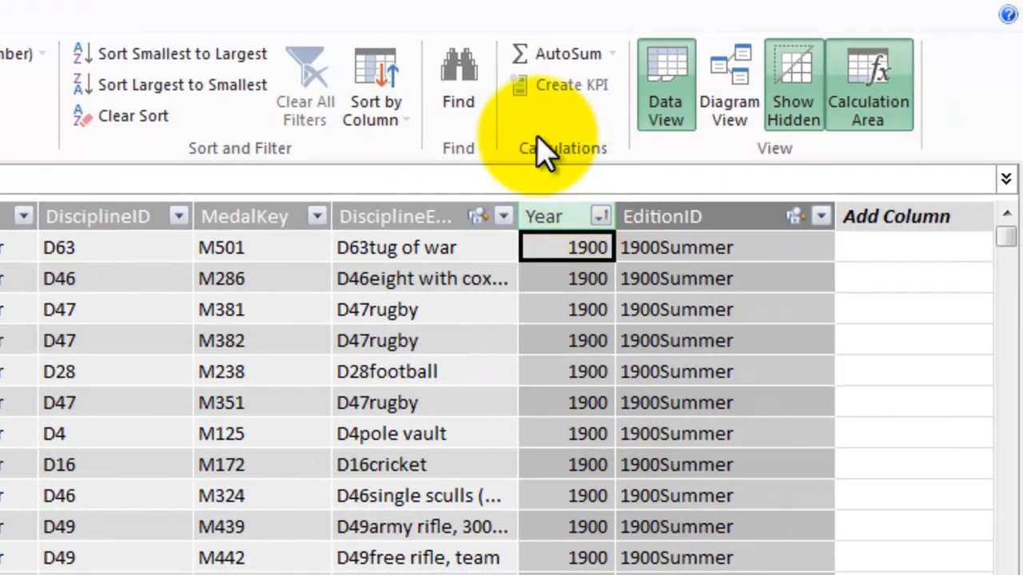
left_click(552, 212)
right_click(551, 212)
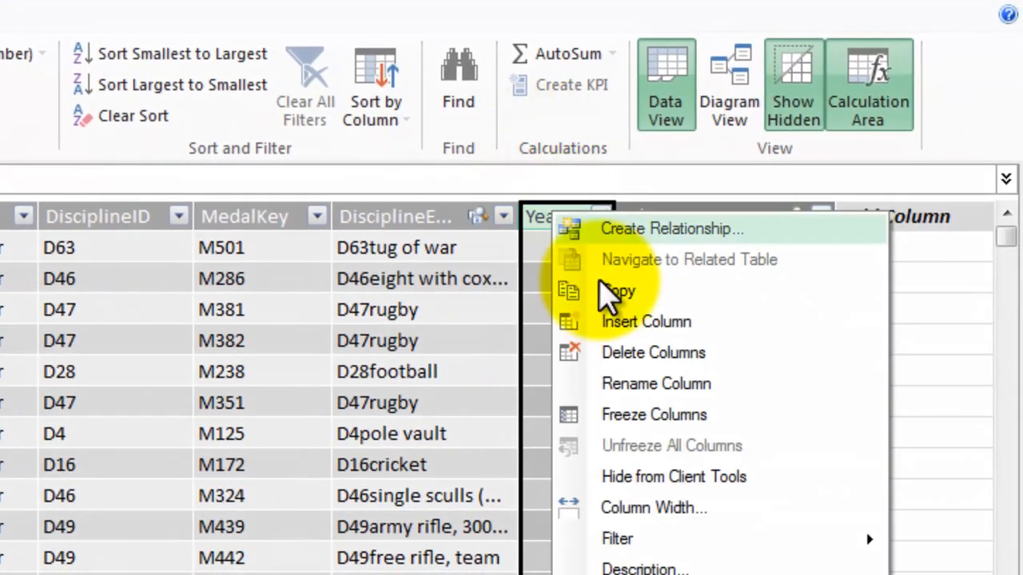
left_click(681, 472)
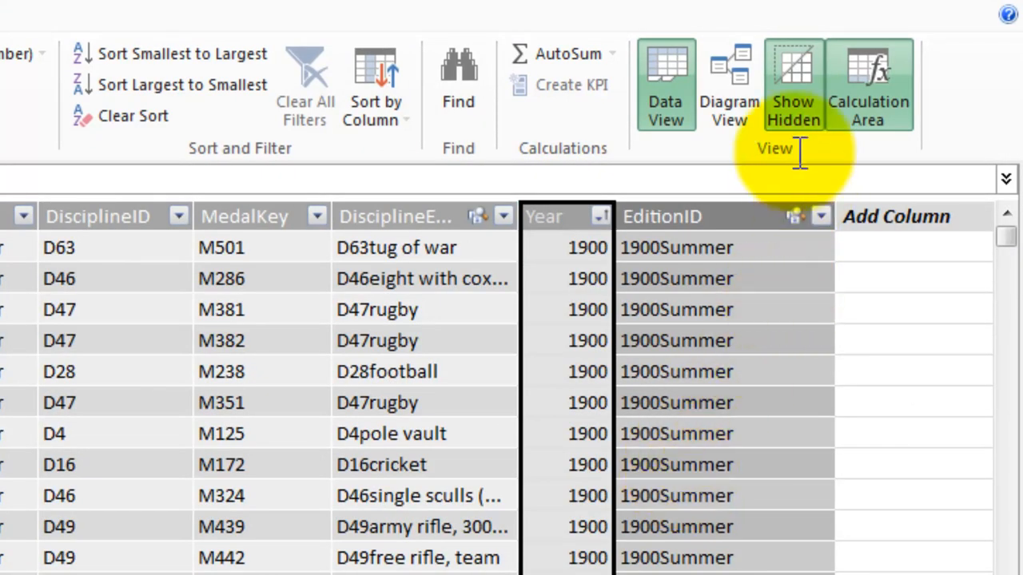
left_click(799, 112)
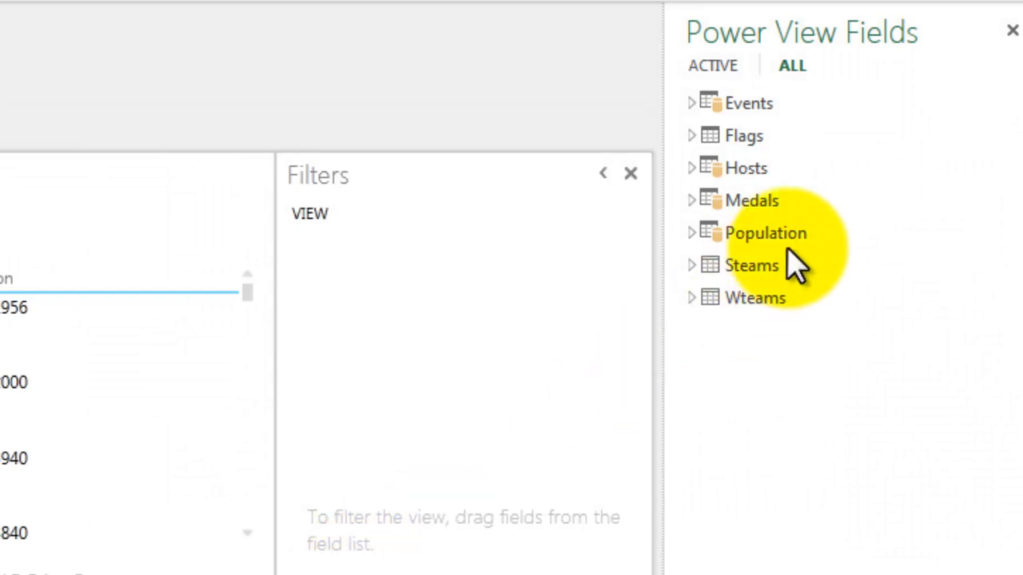
Check which Medals fields are listed in the Power View field list, and collapse the table again
left_click(692, 201)
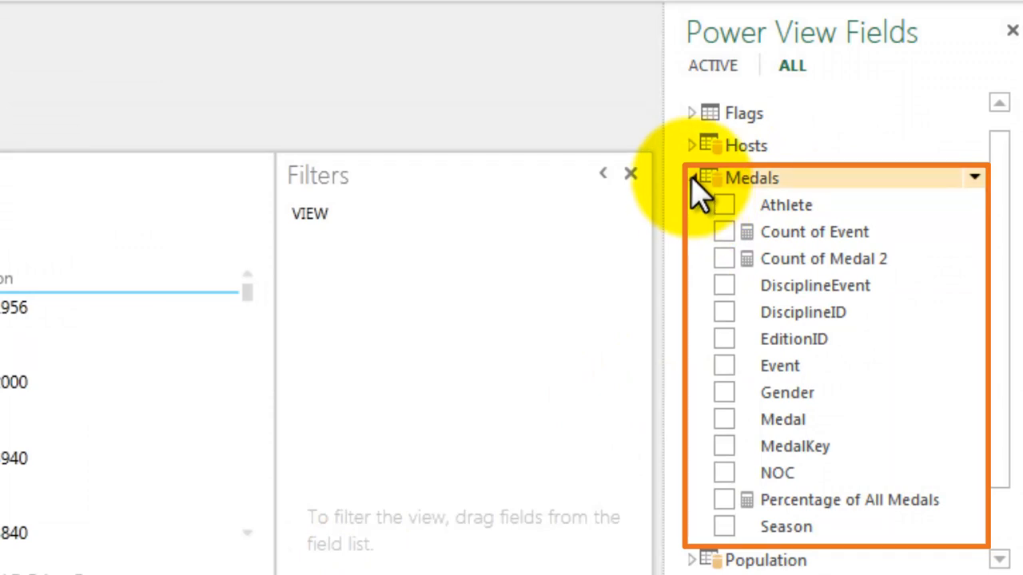
left_click(692, 178)
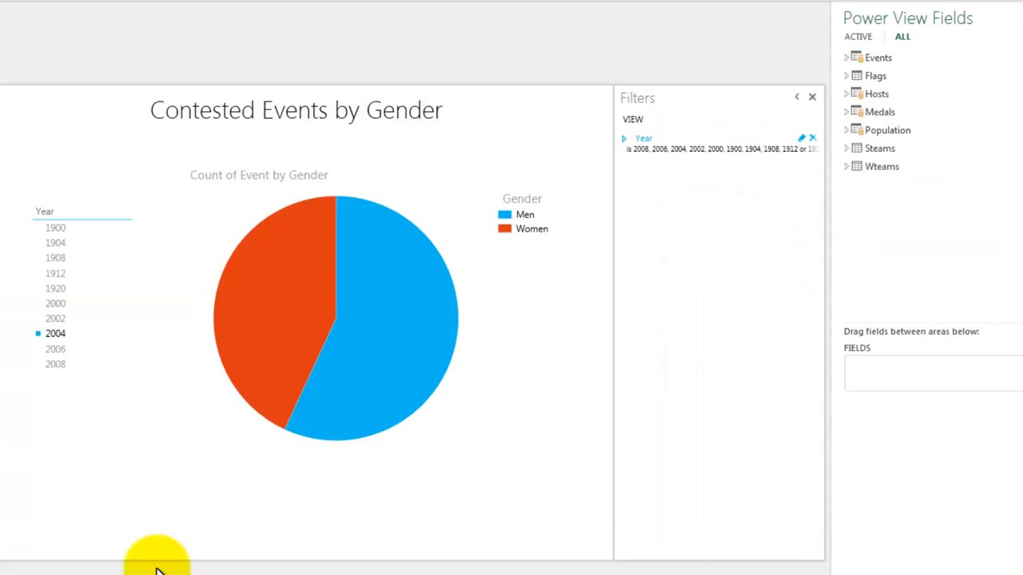
Select the Year slicer in the Contested Events by Gender report
left_click(71, 213)
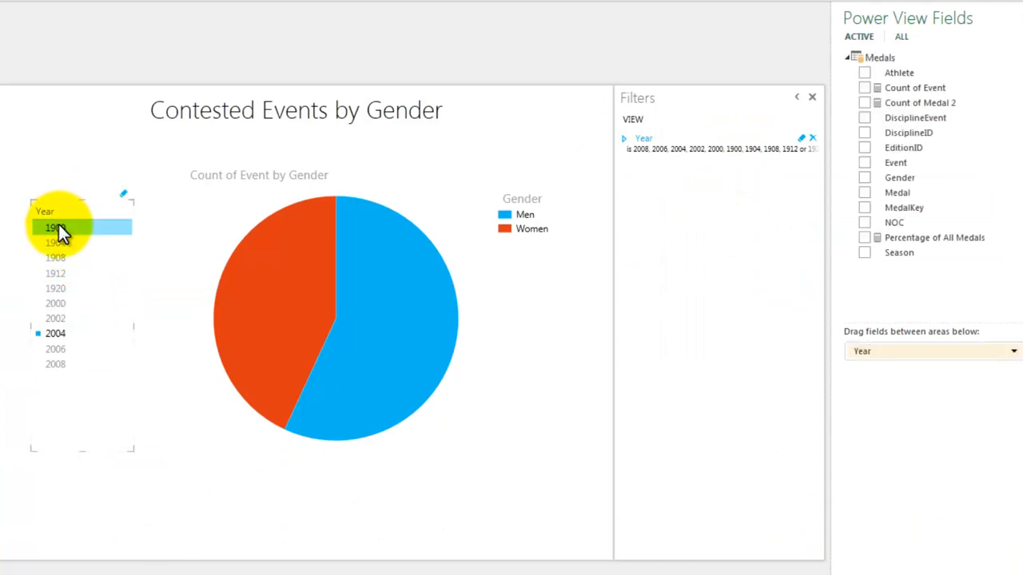
Slice the pie chart by year 1900, add 1924 to the view's Year filter, and switch the slicer to 2004 and 2008
left_click(61, 229)
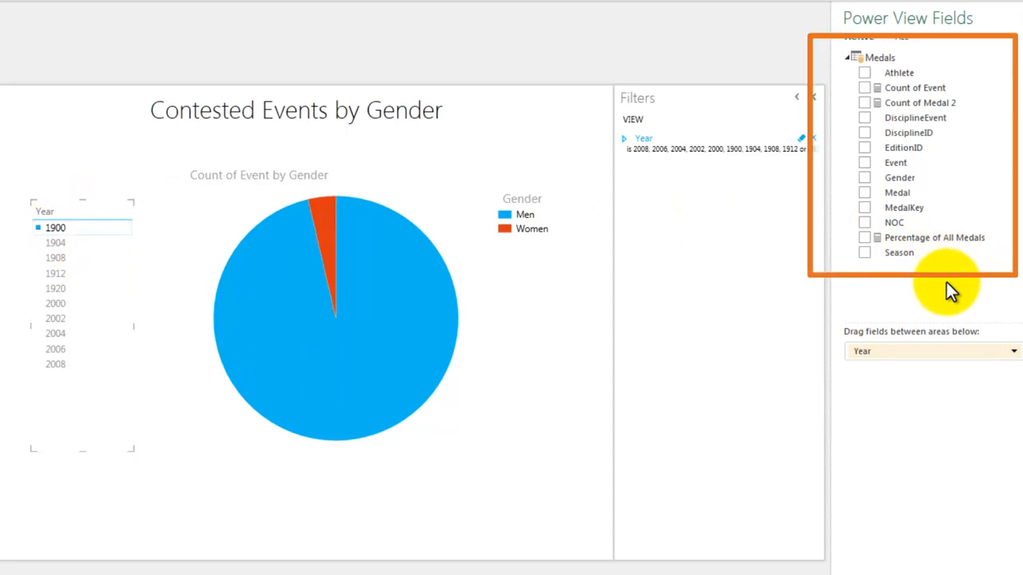
left_click(623, 139)
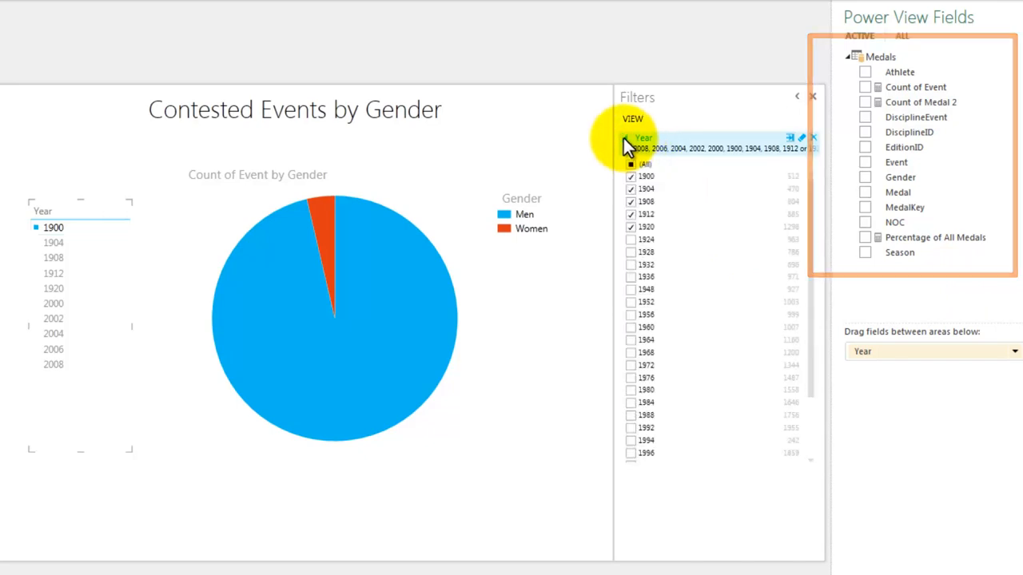
left_click(631, 239)
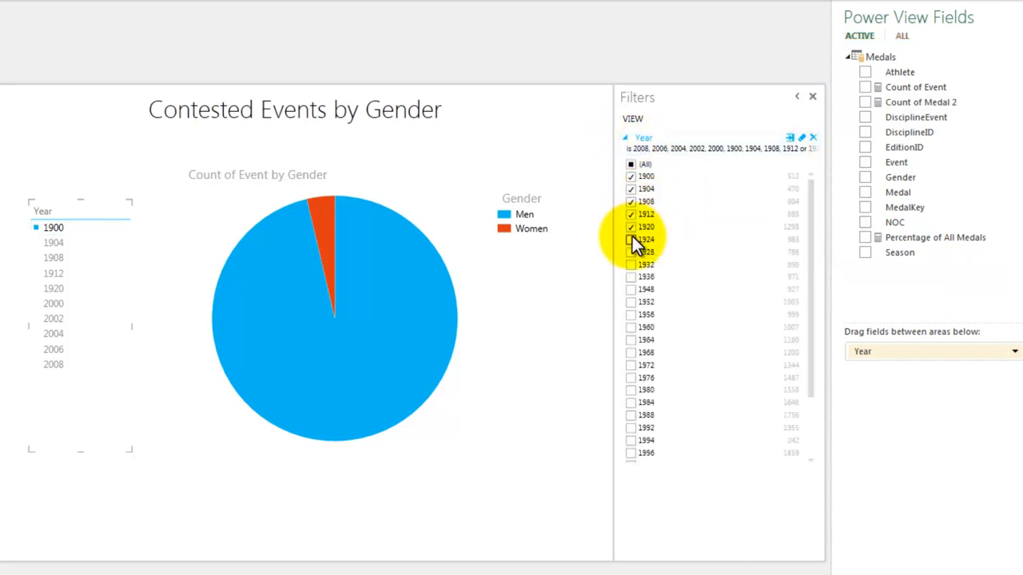
left_click(623, 138)
left_click(54, 349)
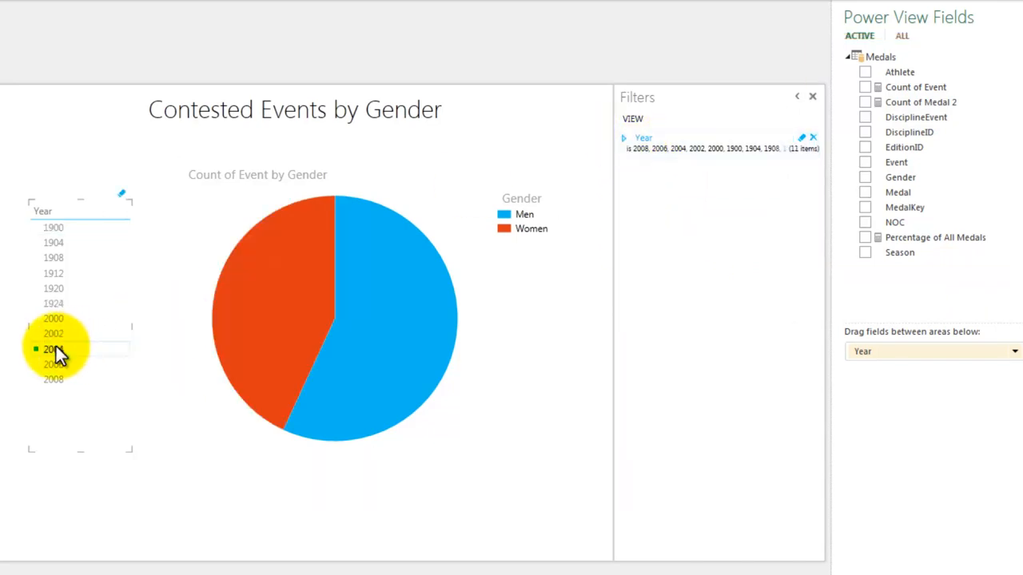
left_click(58, 379)
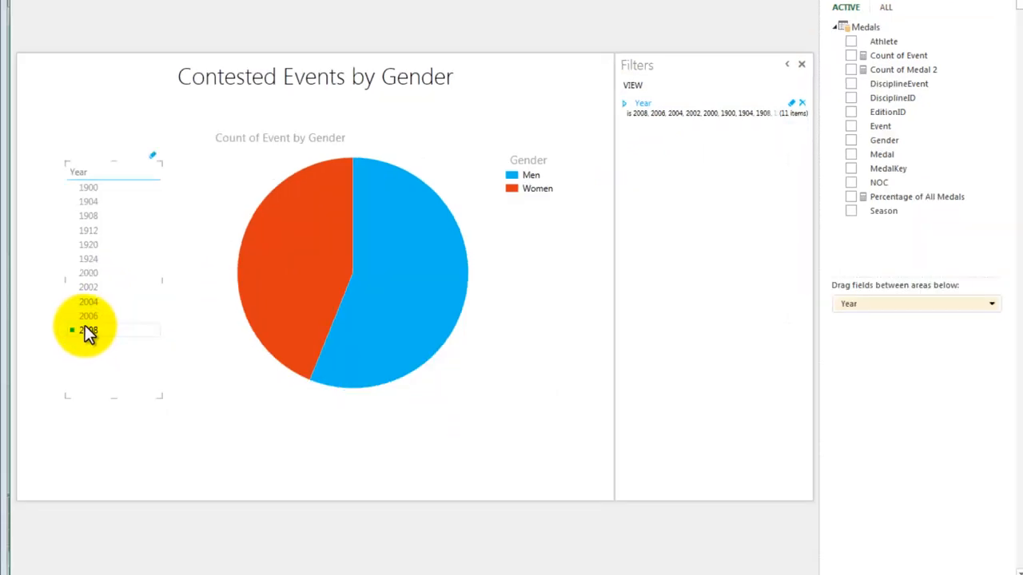
Cut the Year slicer from the report and expand the Medals table in the field list to check its available fields
right_click(117, 172)
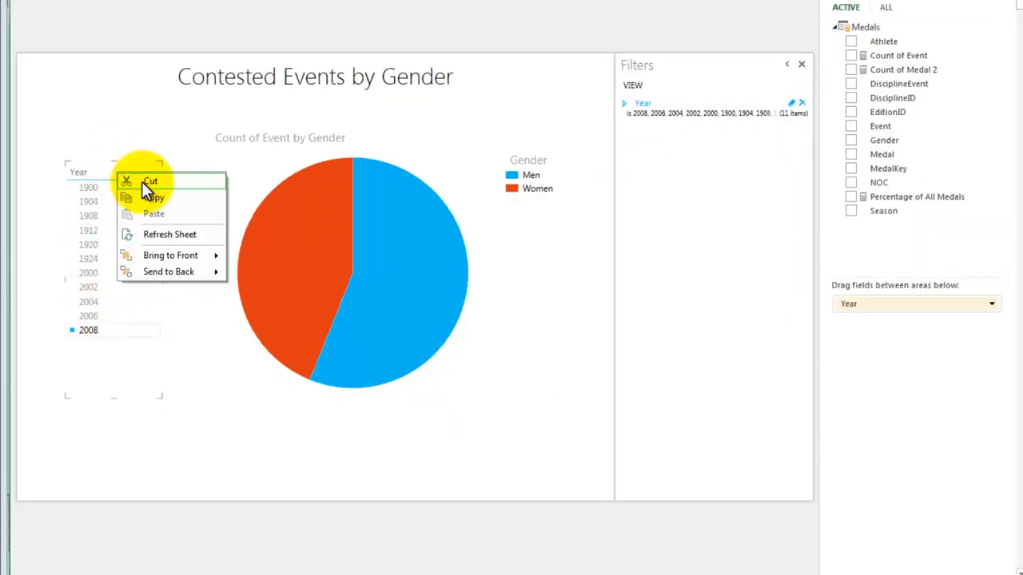
left_click(141, 181)
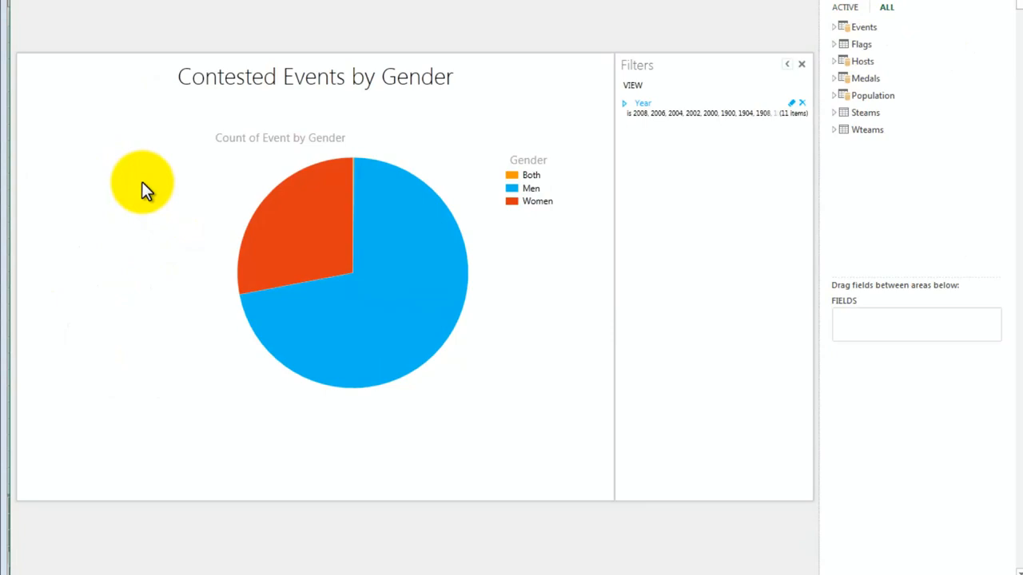
left_click(833, 78)
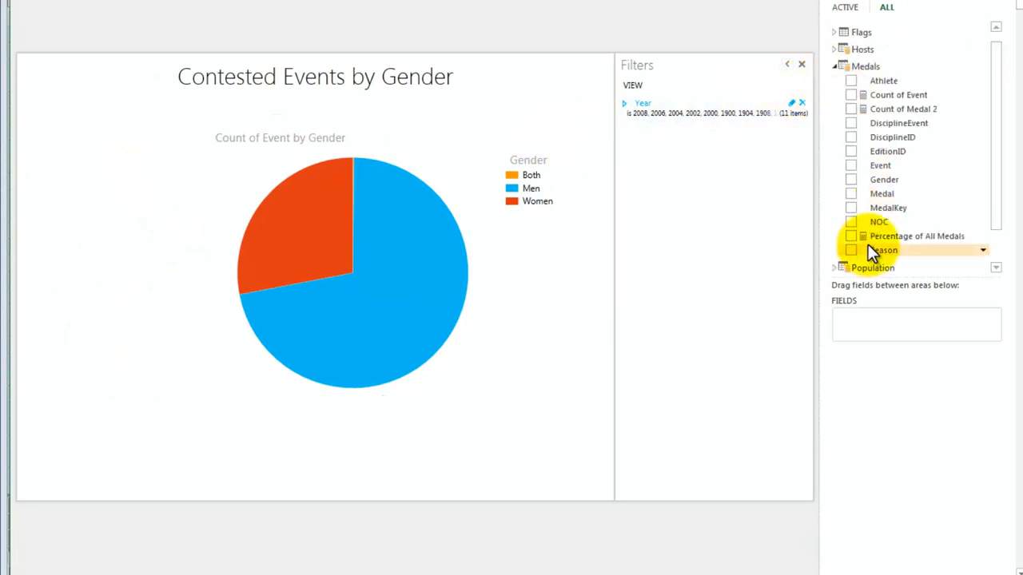